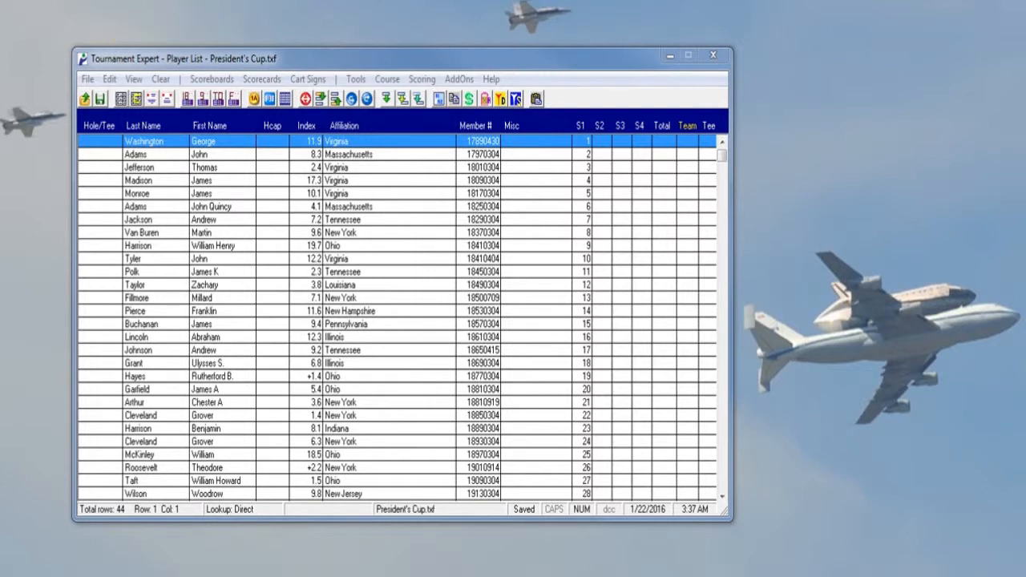
click(86, 81)
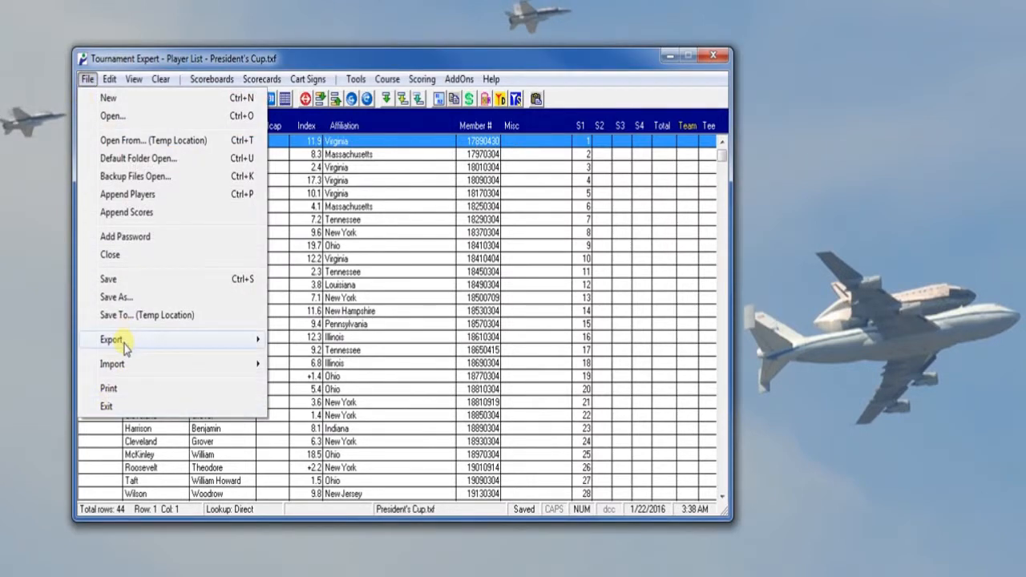
mouse_move(134, 375)
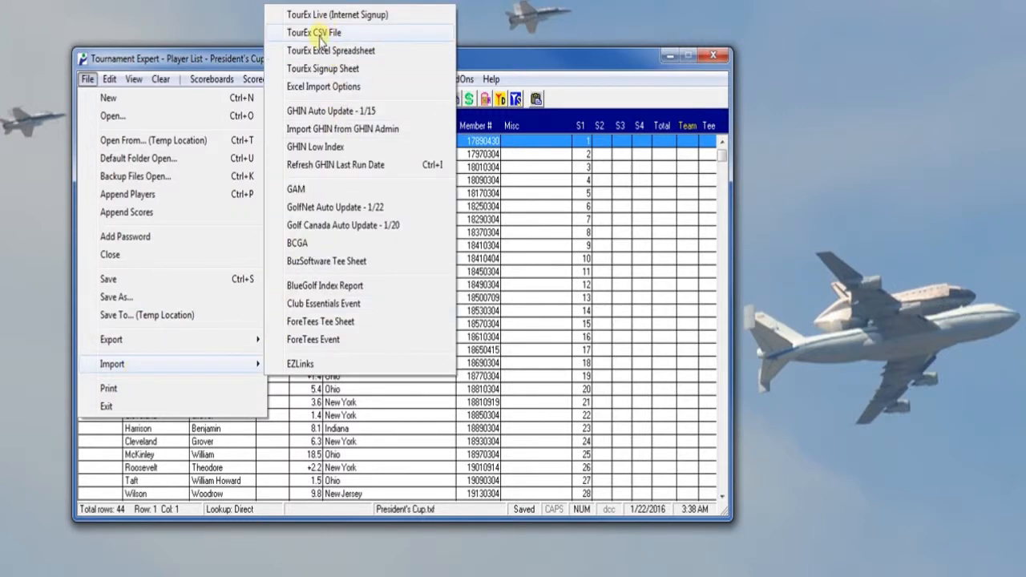
mouse_move(215, 77)
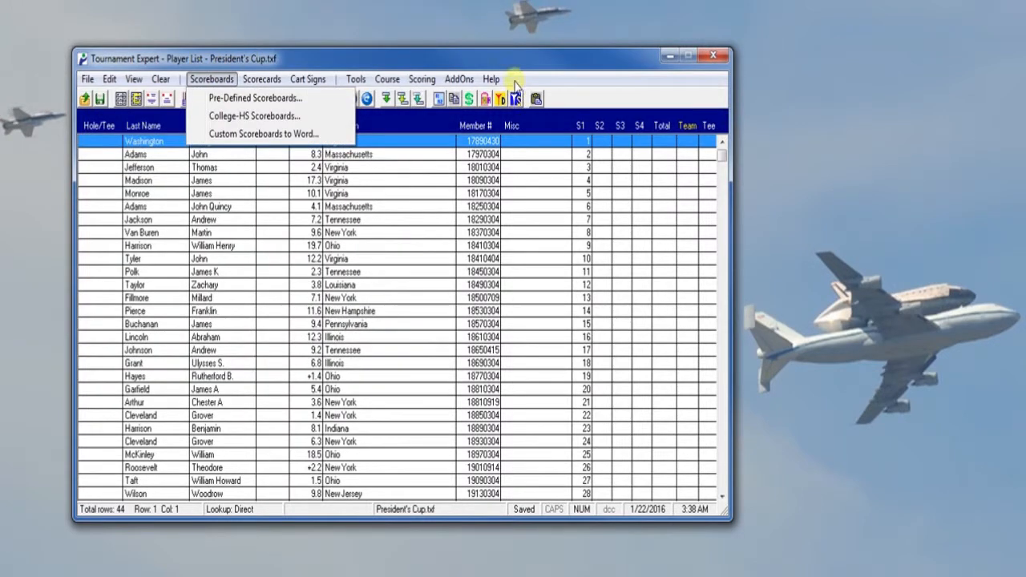
mouse_move(491, 79)
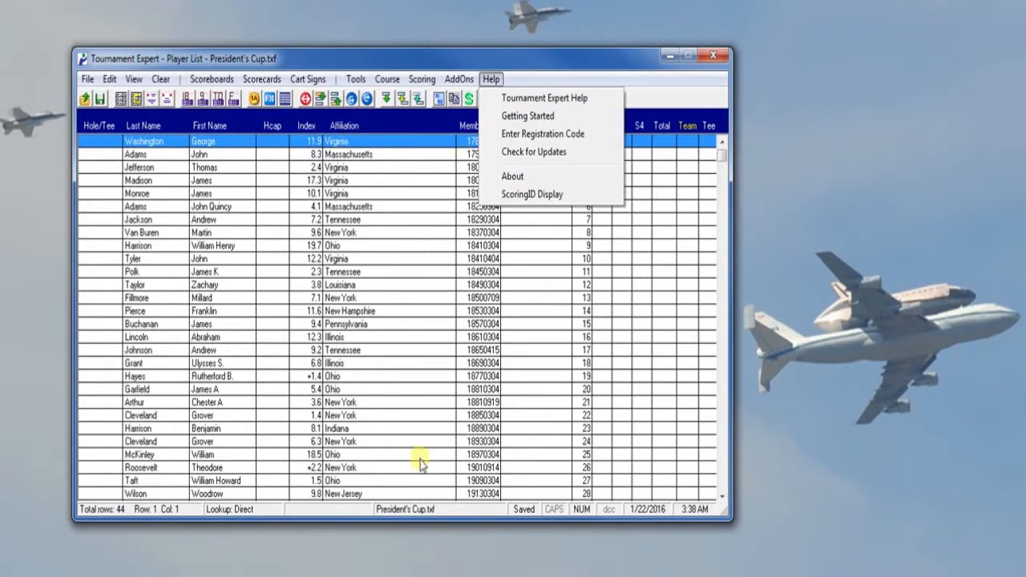
click(401, 481)
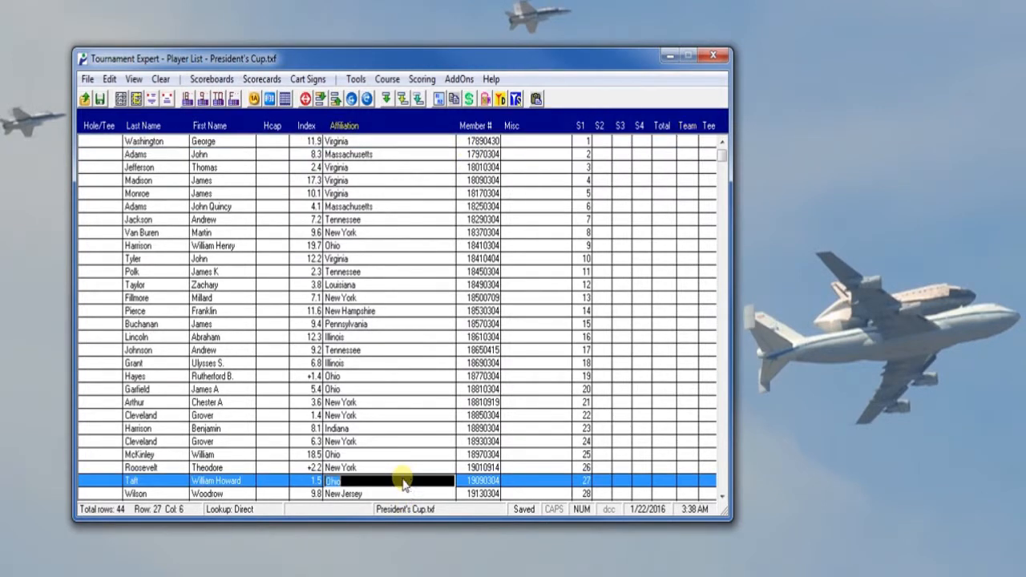
Export the player list as the comma-delimited file President's Cup.csv and open the exported file for viewing.
click(90, 80)
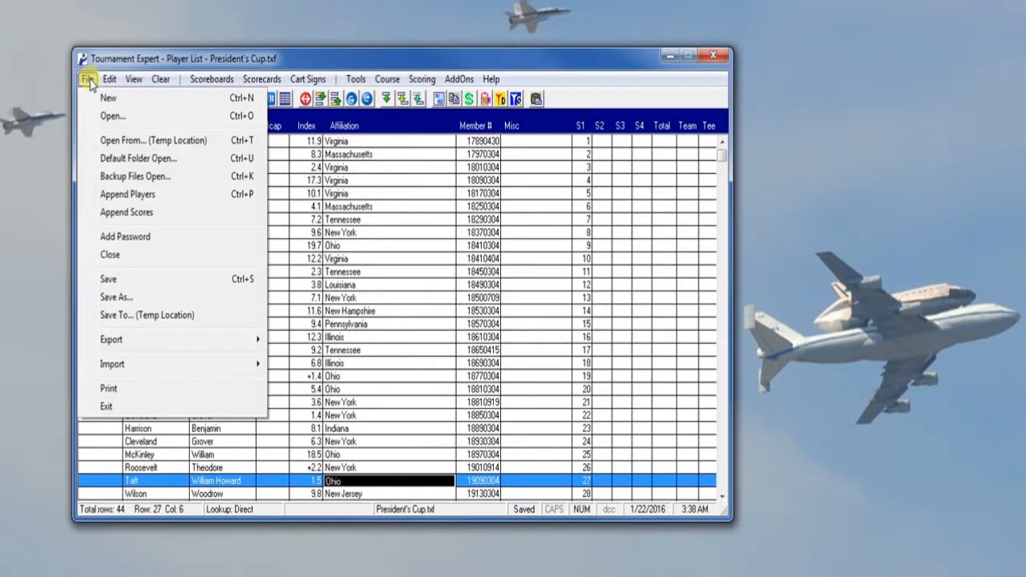
mouse_move(254, 343)
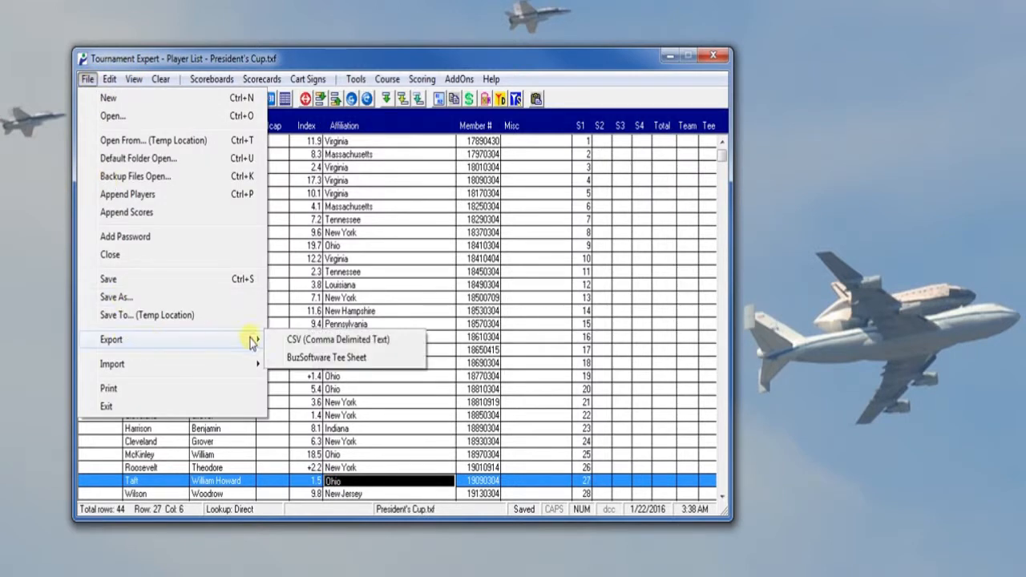
click(323, 340)
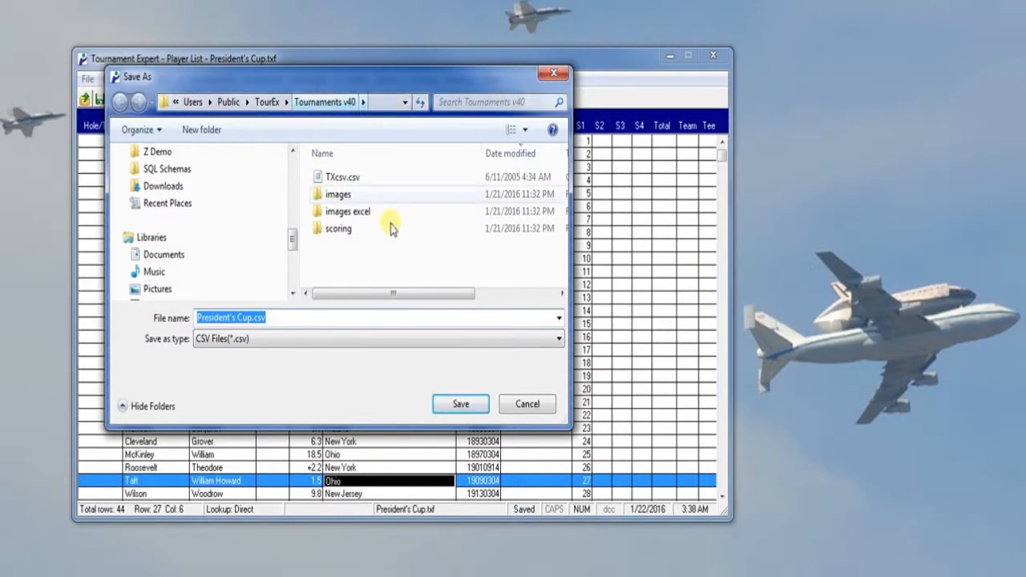
click(459, 404)
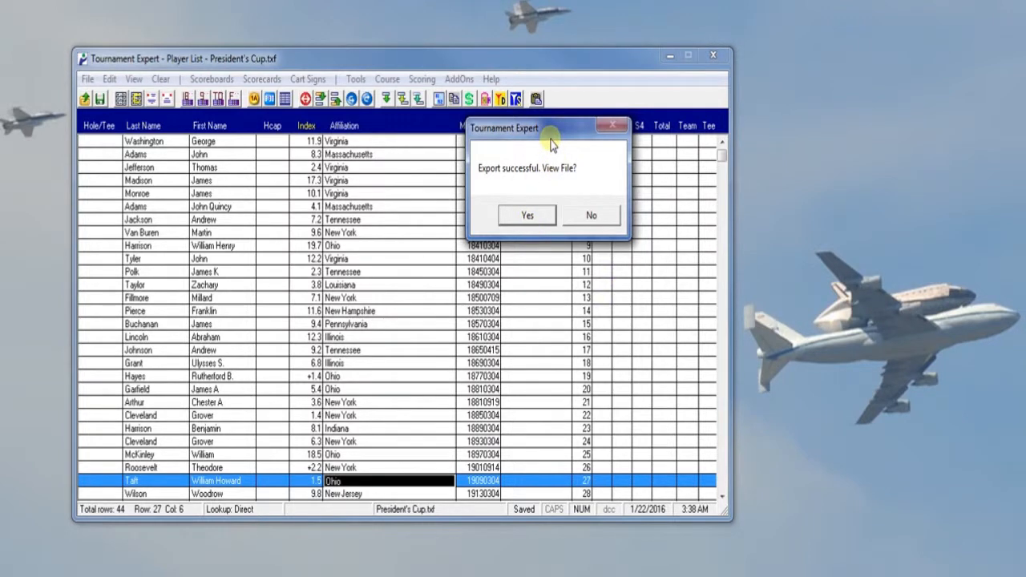
click(528, 217)
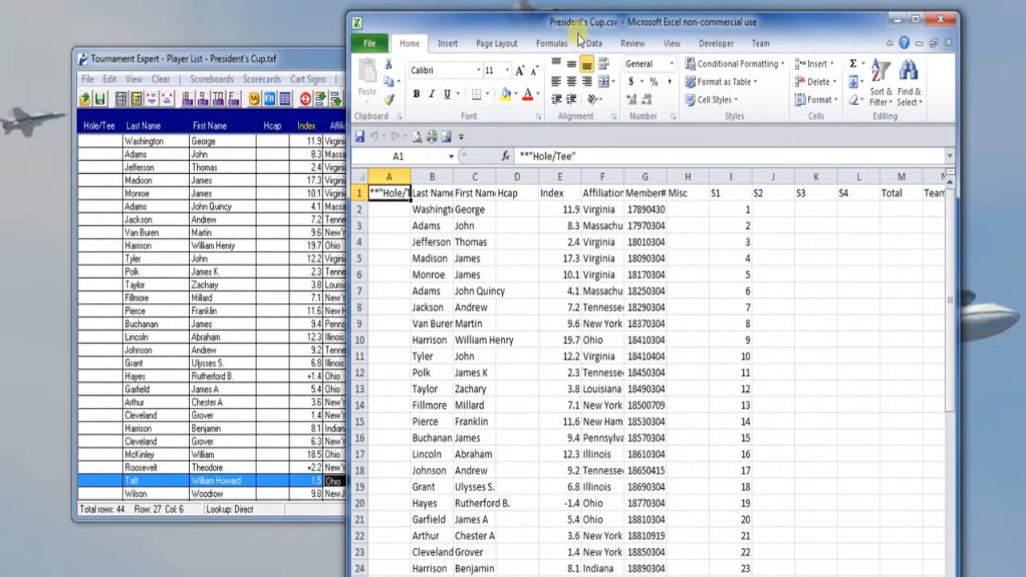
Fit the Last Name, First Name and Affiliation columns to their contents for reading, and close the spreadsheet without saving.
double_click(461, 187)
click(511, 182)
double_click(514, 183)
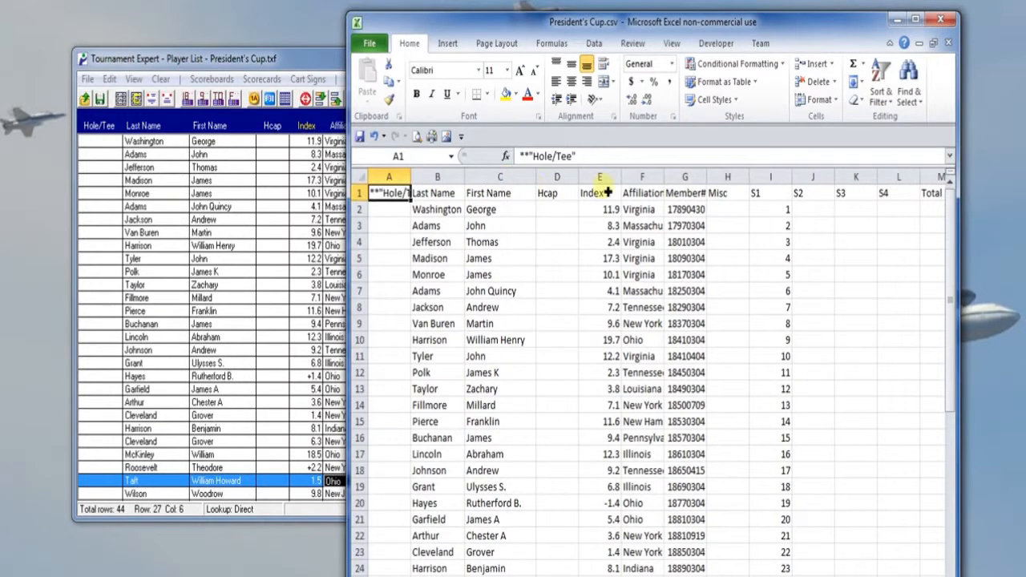
double_click(666, 181)
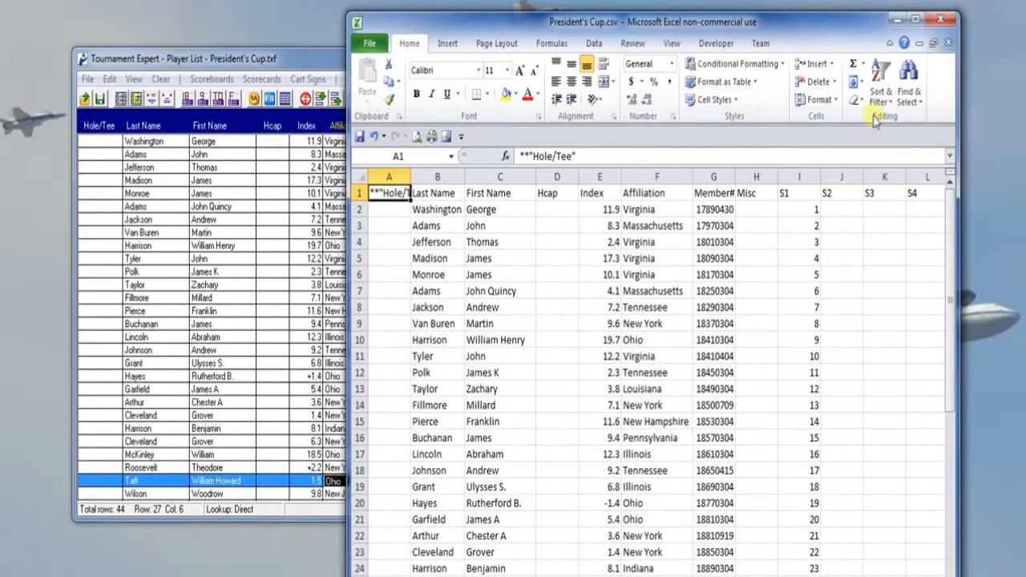
click(944, 21)
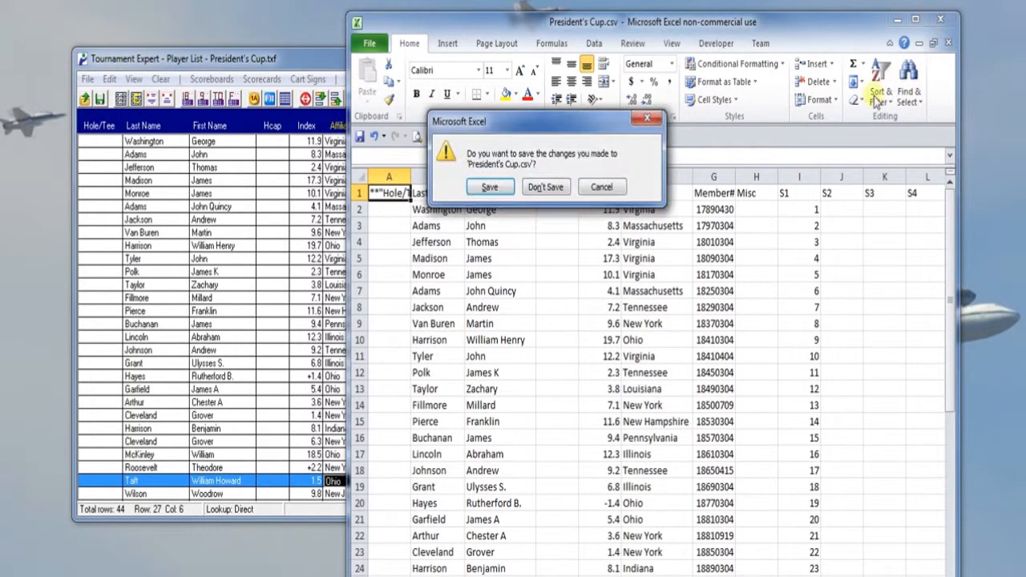
click(555, 192)
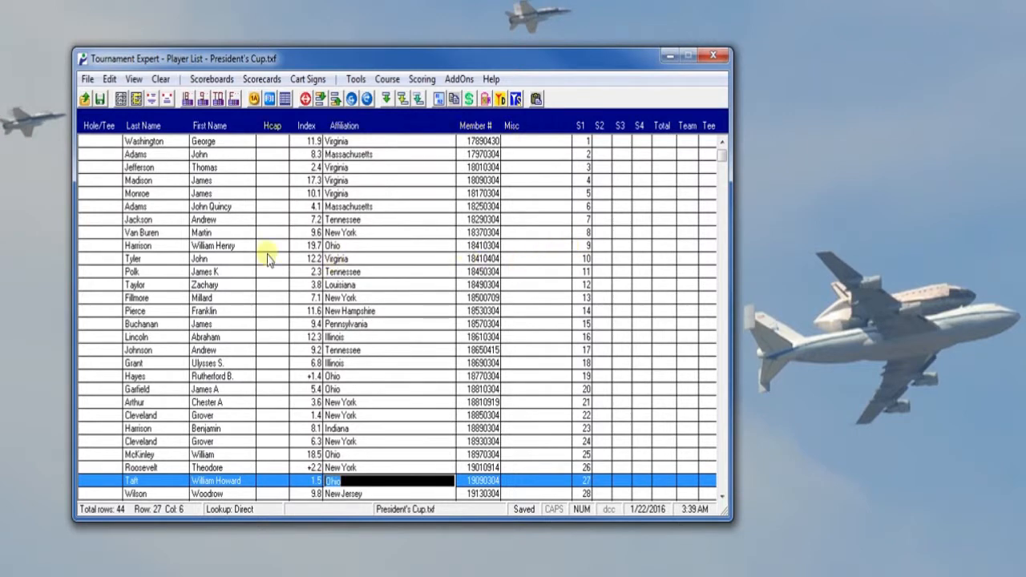
Clear the whole Player List and import President's Cup.csv into it as a TourEx CSV file.
click(161, 79)
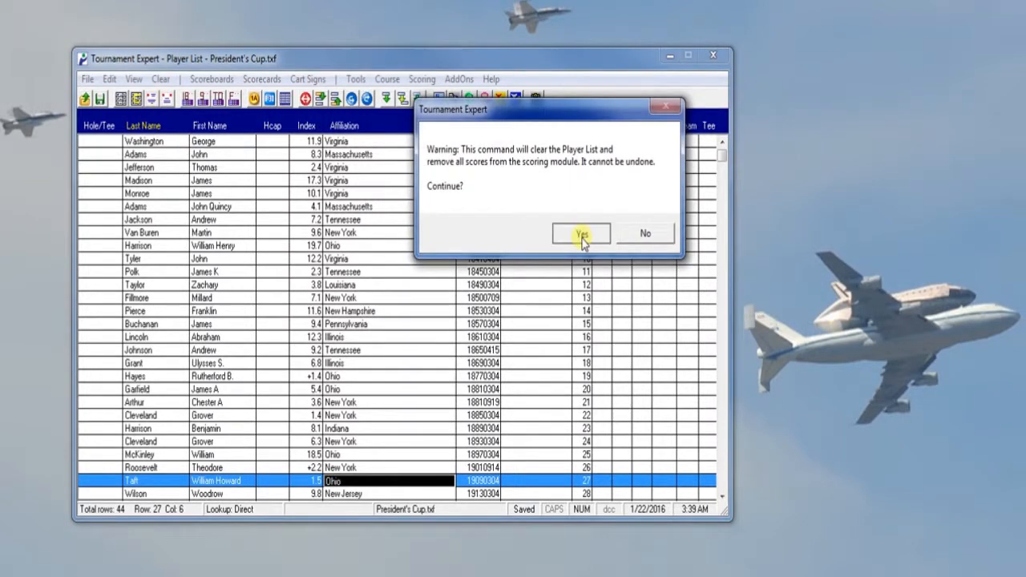
click(582, 234)
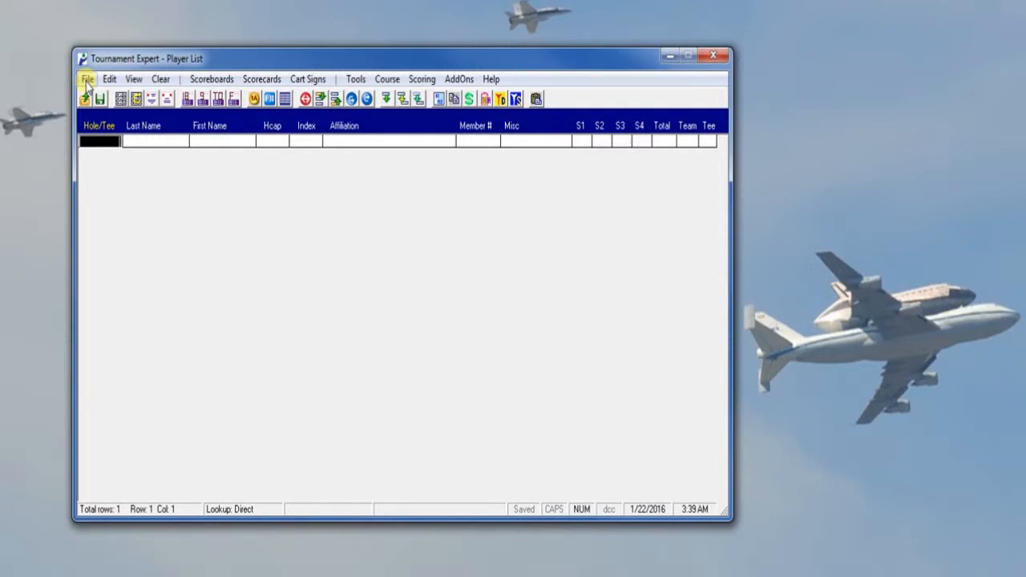
click(87, 80)
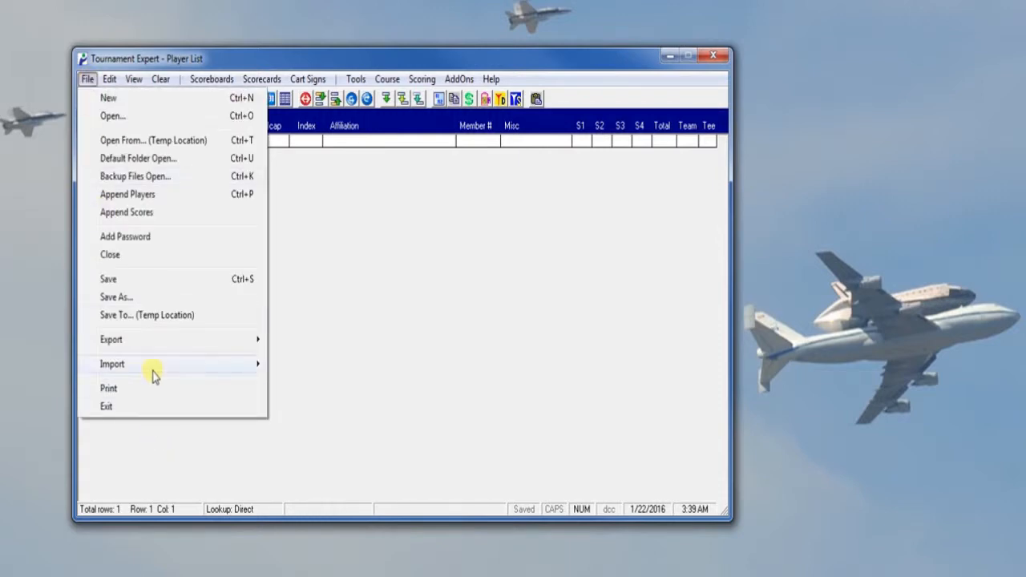
mouse_move(152, 372)
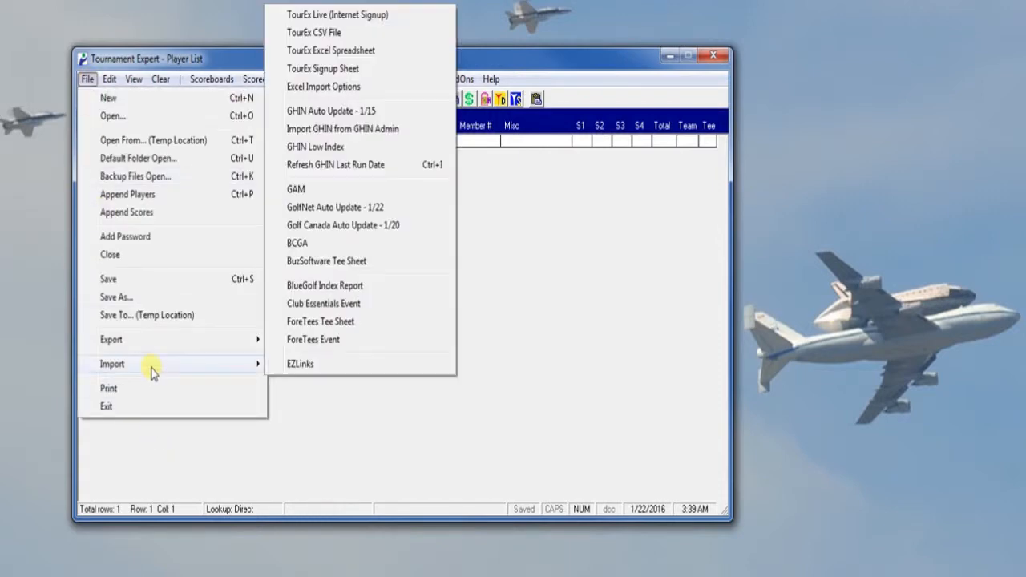
click(305, 34)
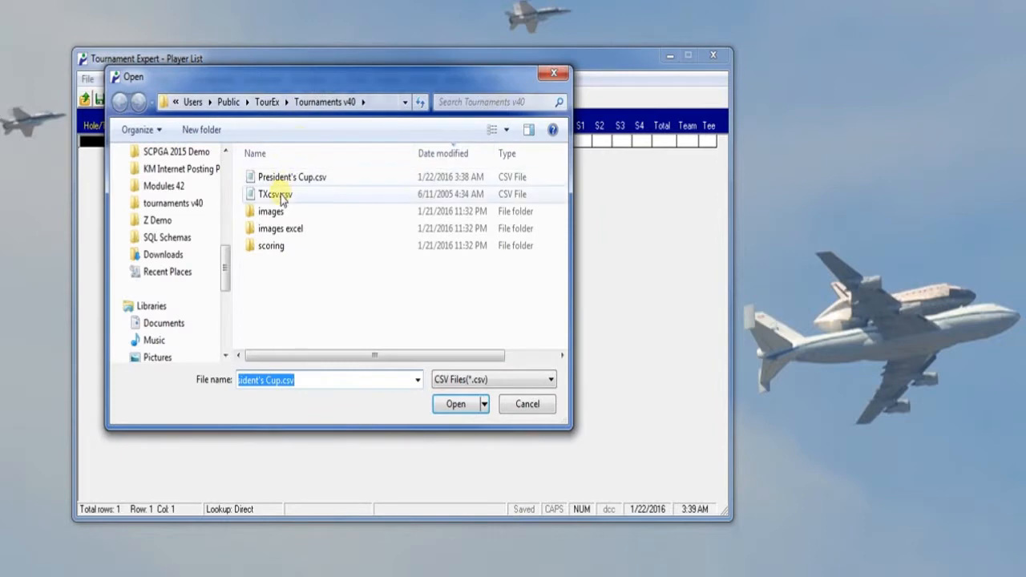
click(282, 183)
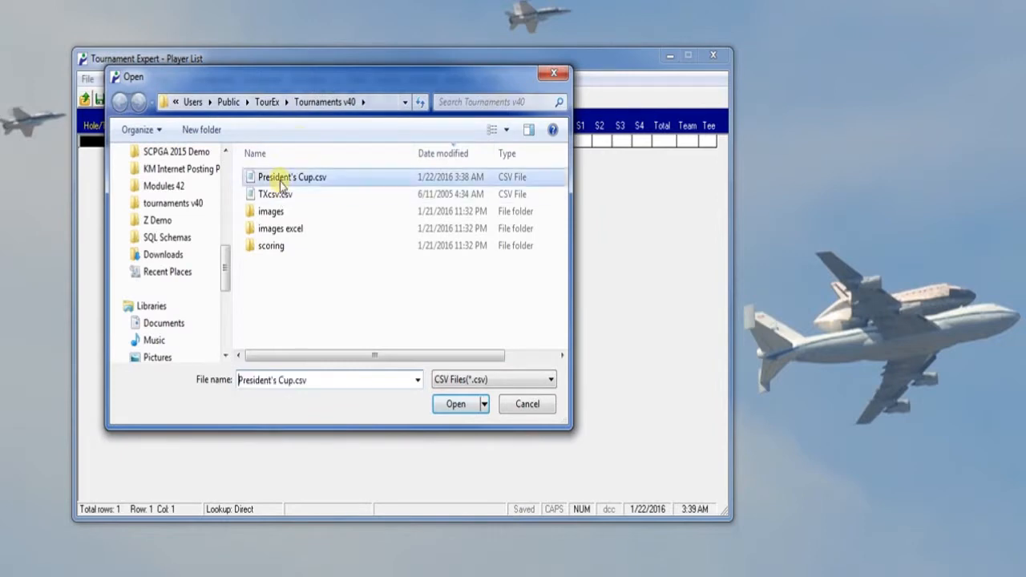
click(456, 404)
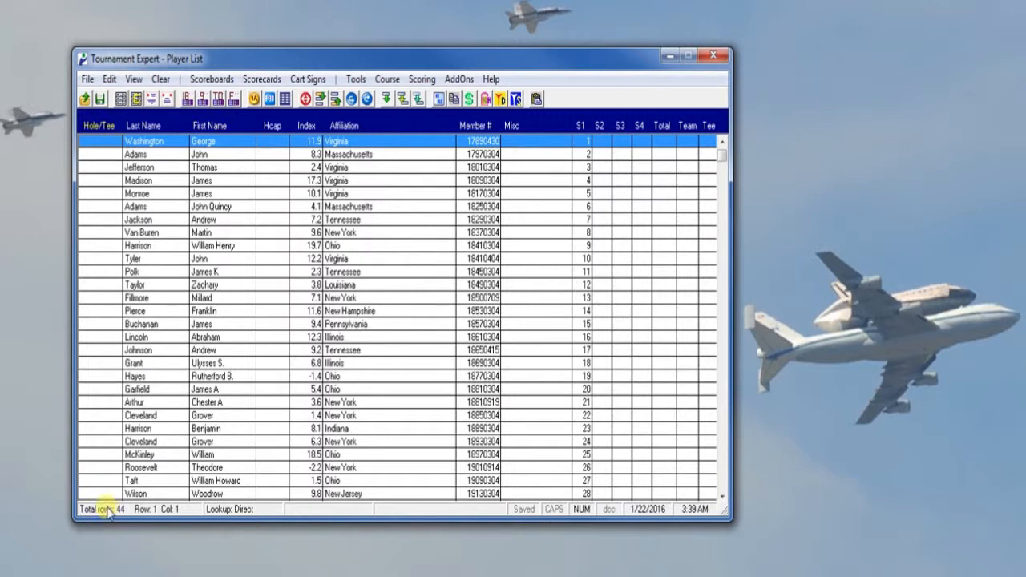
Import President's Cup.csv a second time as a TourEx CSV file to append its players to the list.
click(88, 80)
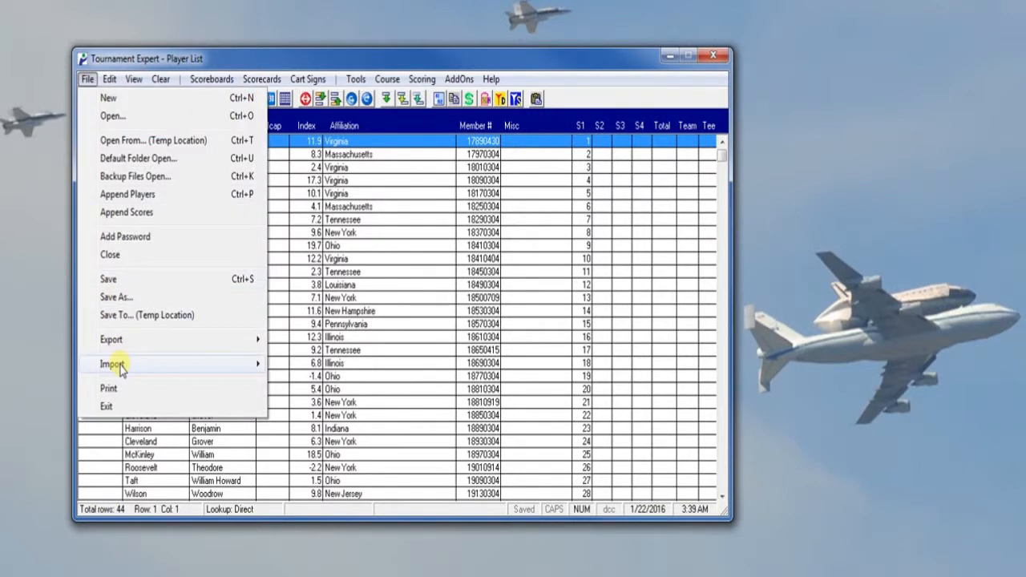
mouse_move(136, 368)
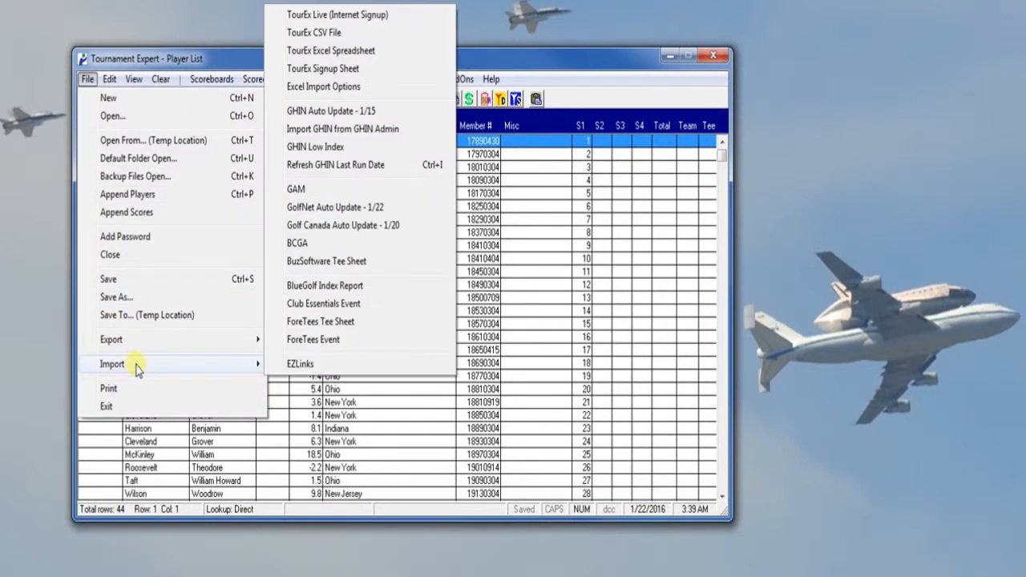
click(315, 32)
click(295, 178)
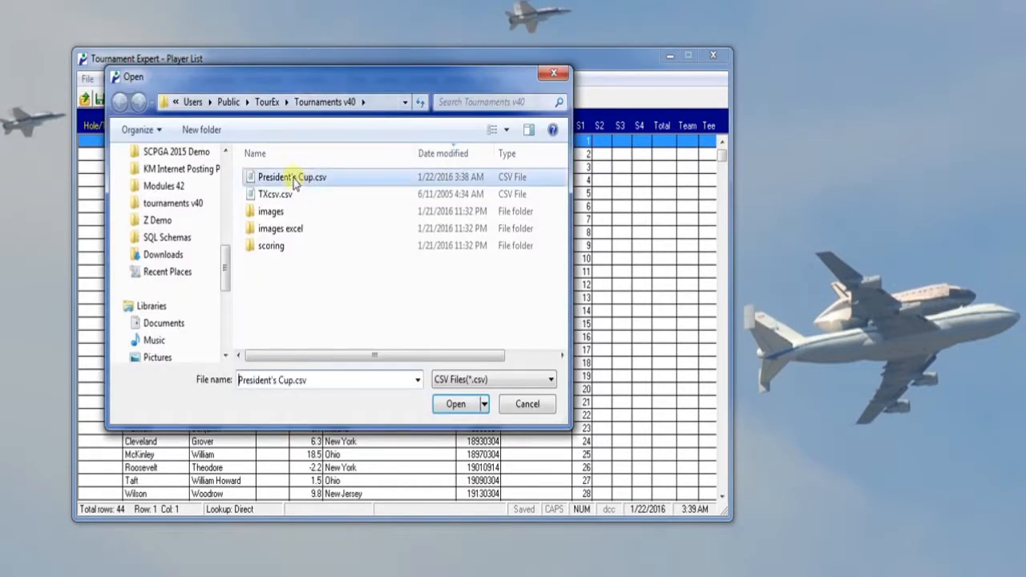
click(455, 405)
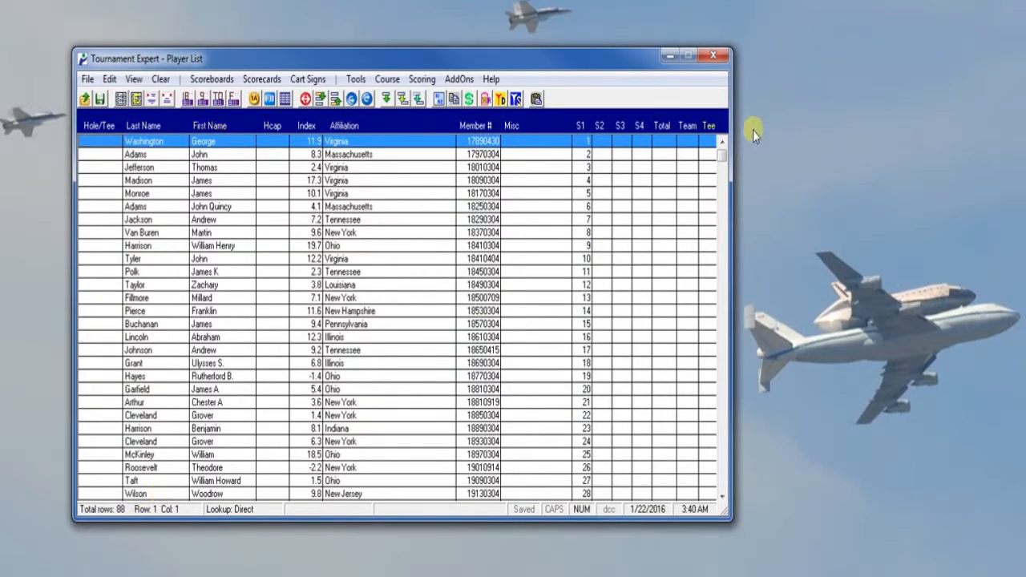
Check the appended players and undo the last CSV import.
mouse_move(722, 154)
mouse_down()
mouse_move(718, 481)
mouse_move(717, 155)
mouse_up()
click(108, 79)
click(130, 100)
Clear the Player List and open the tournament file 12Couples 2 Flights.txf.
click(161, 80)
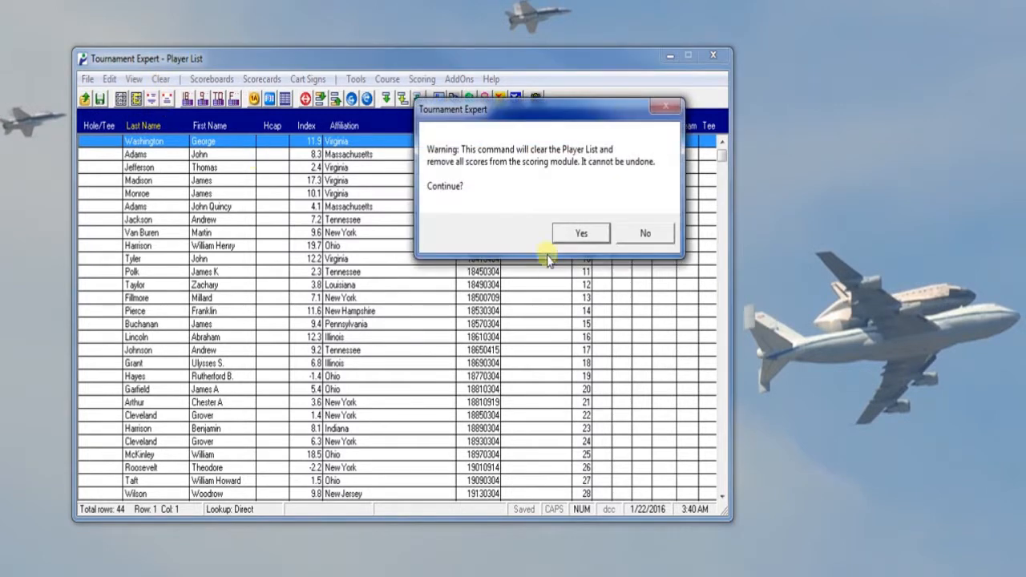
click(574, 233)
click(87, 80)
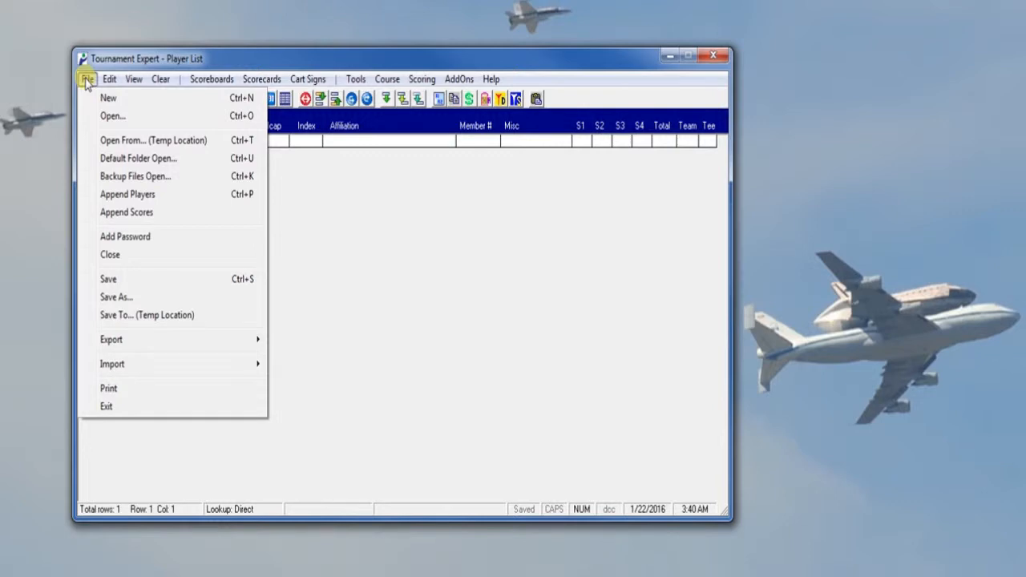
click(113, 117)
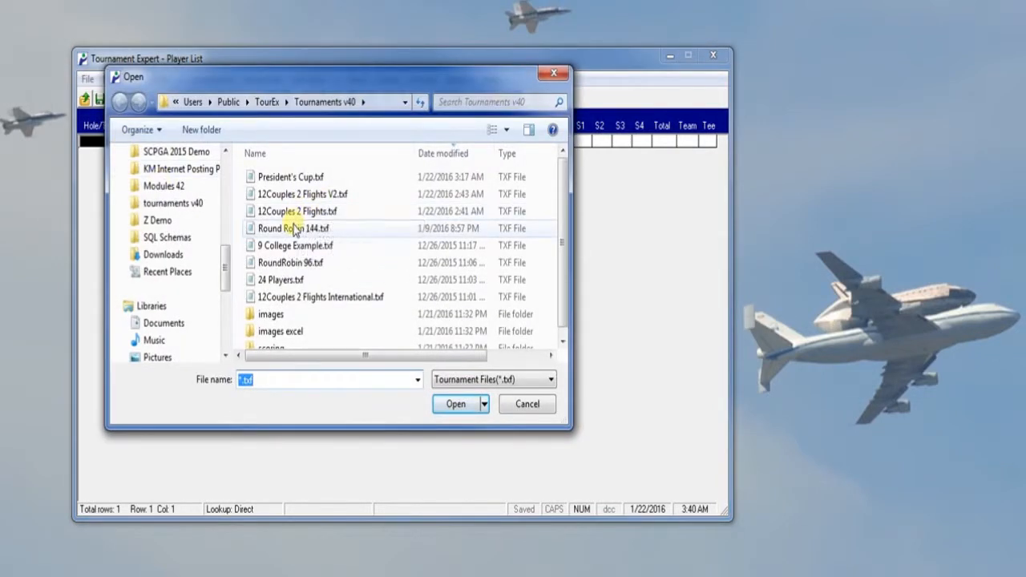
double_click(283, 210)
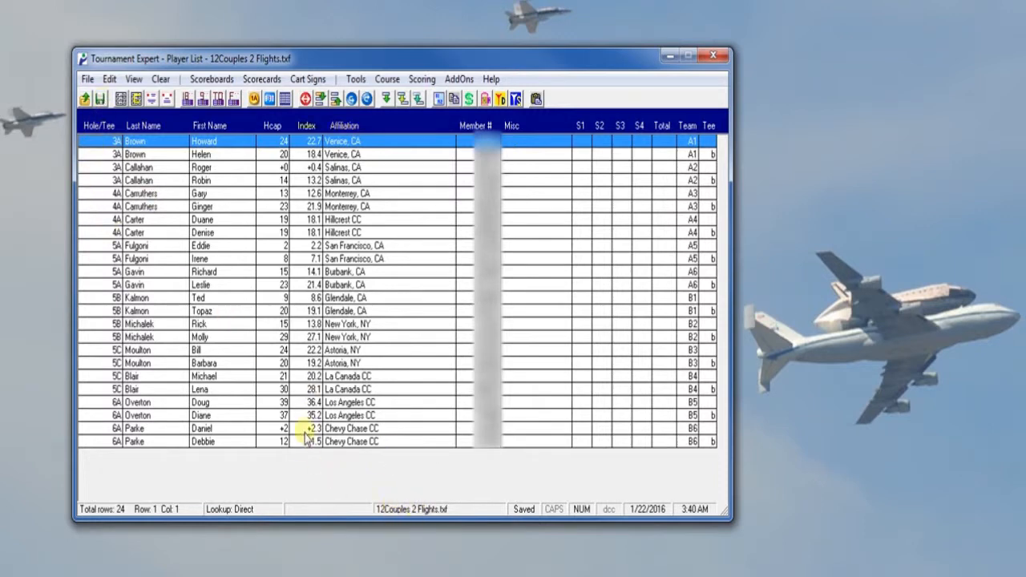
Append the players from President's Cup.csv to the 12Couples 2 Flights list with a TourEx CSV import.
click(87, 79)
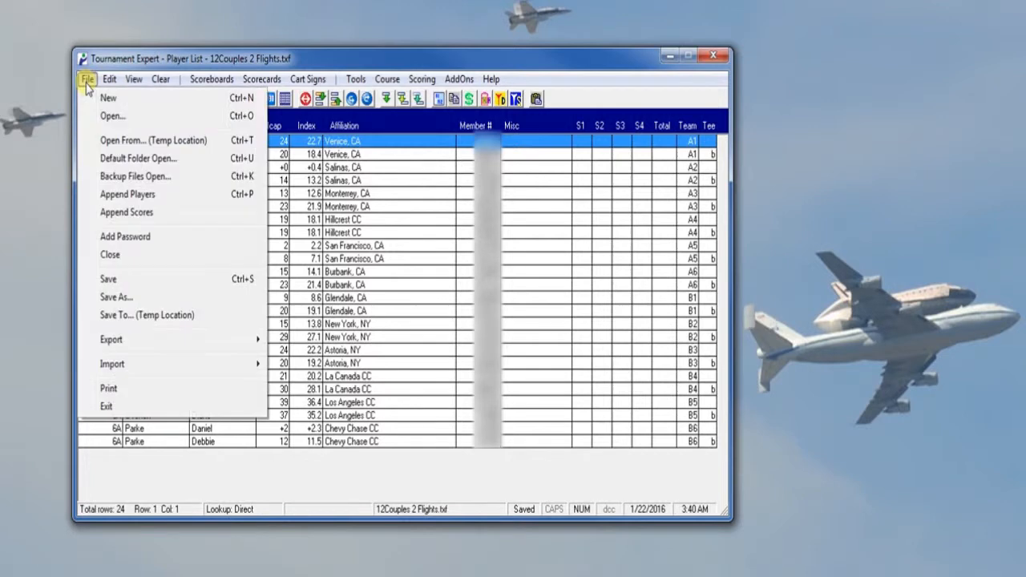
mouse_move(116, 366)
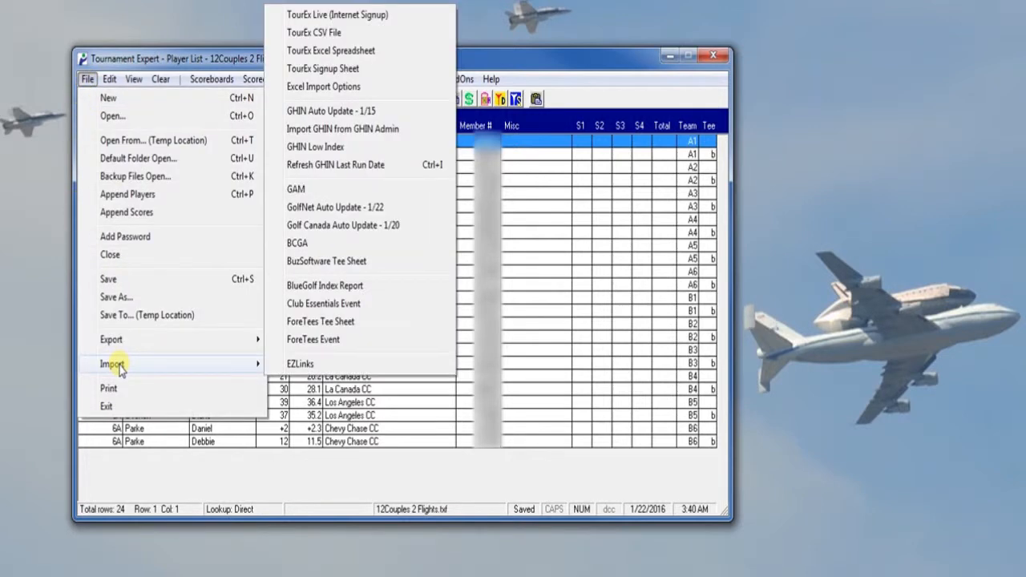
click(315, 35)
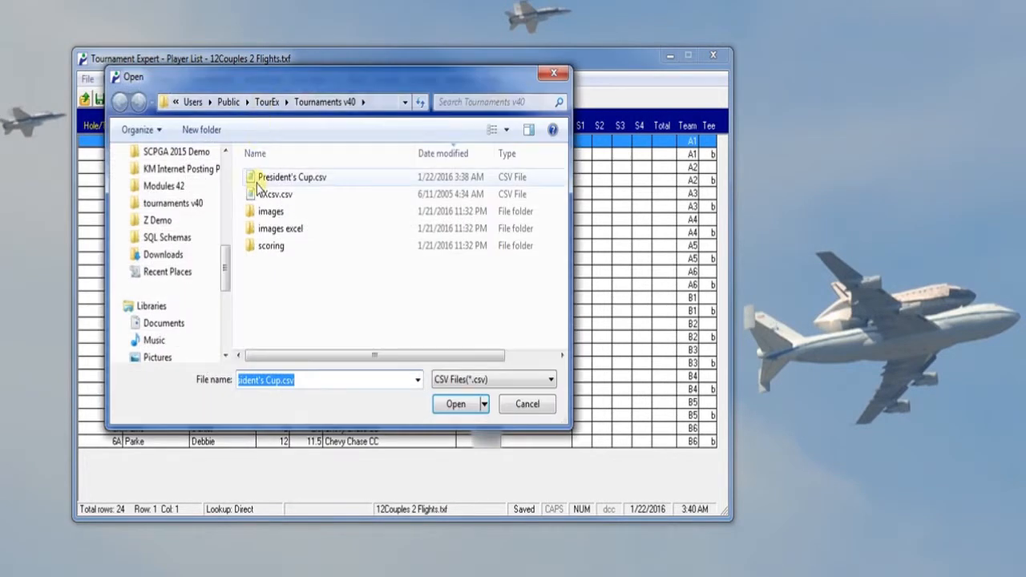
click(270, 183)
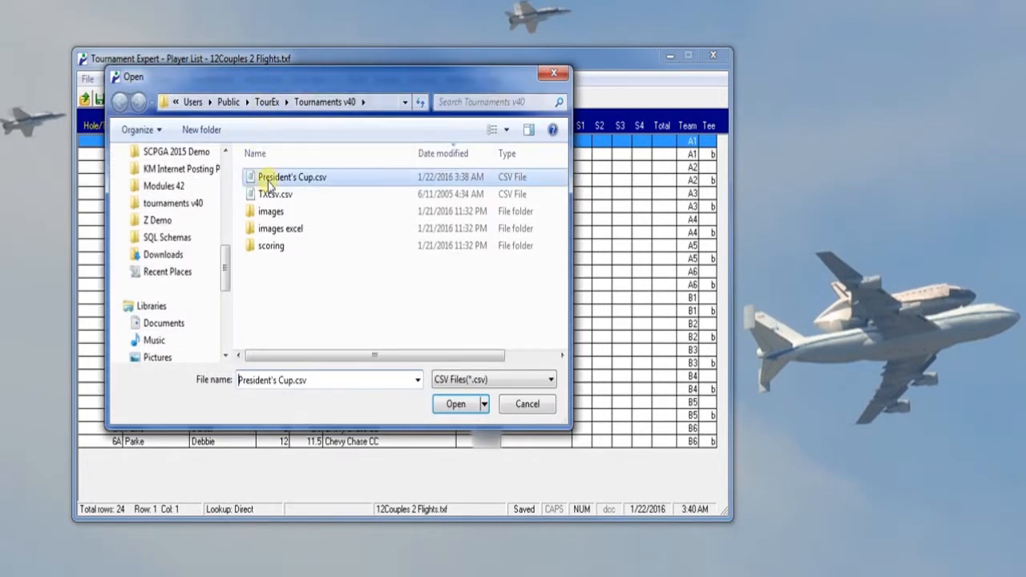
click(456, 405)
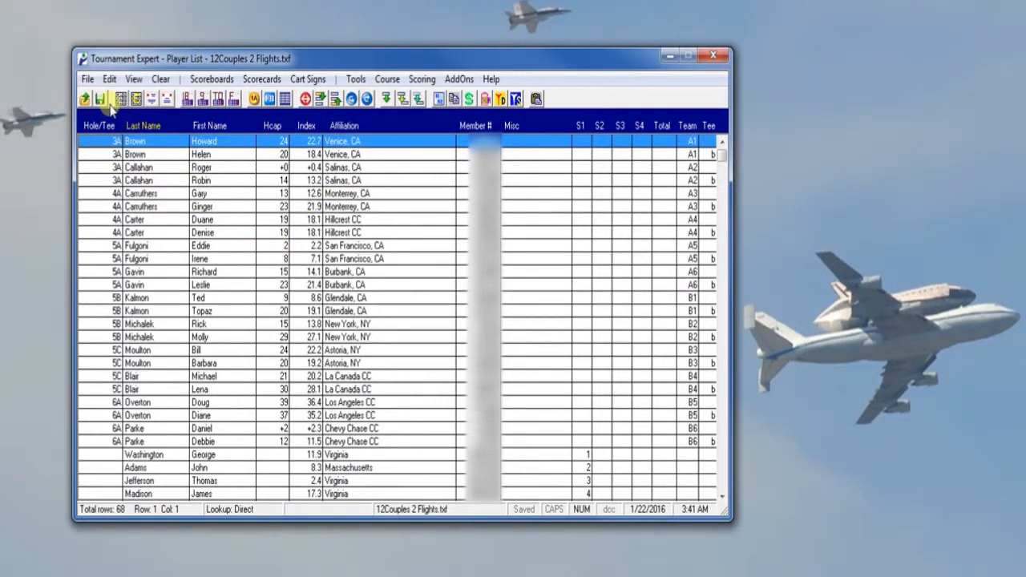
click(88, 80)
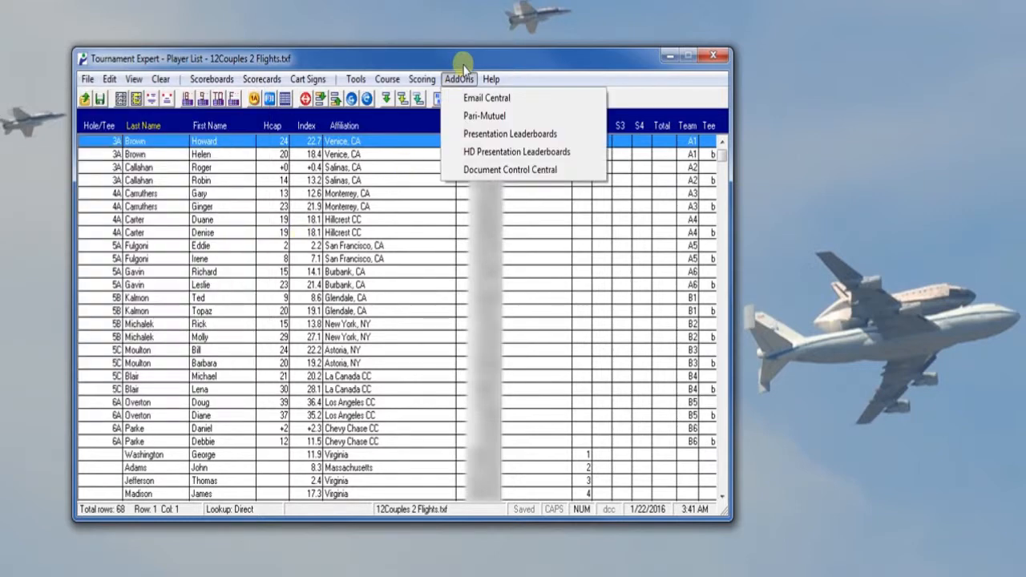
click(368, 60)
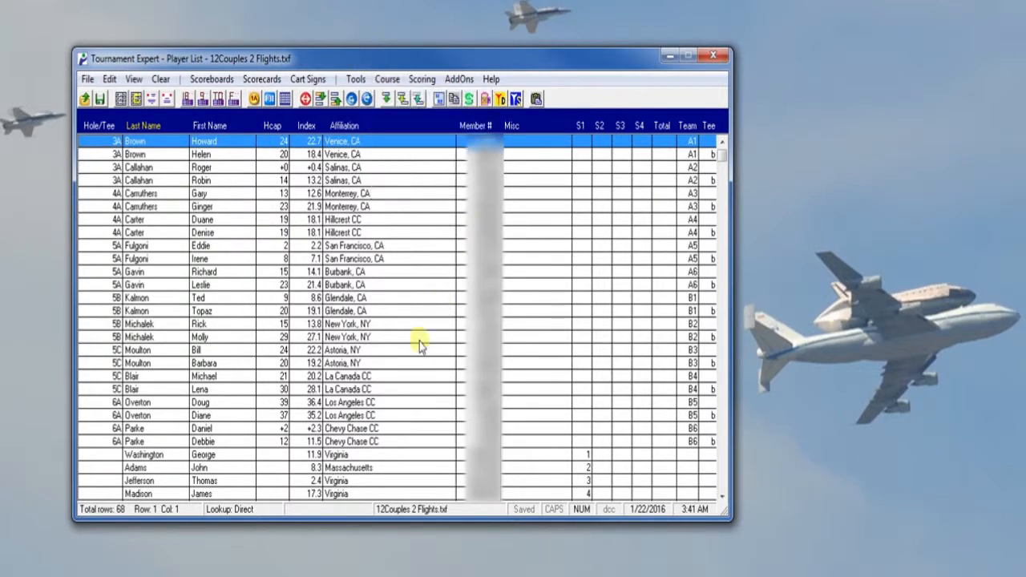